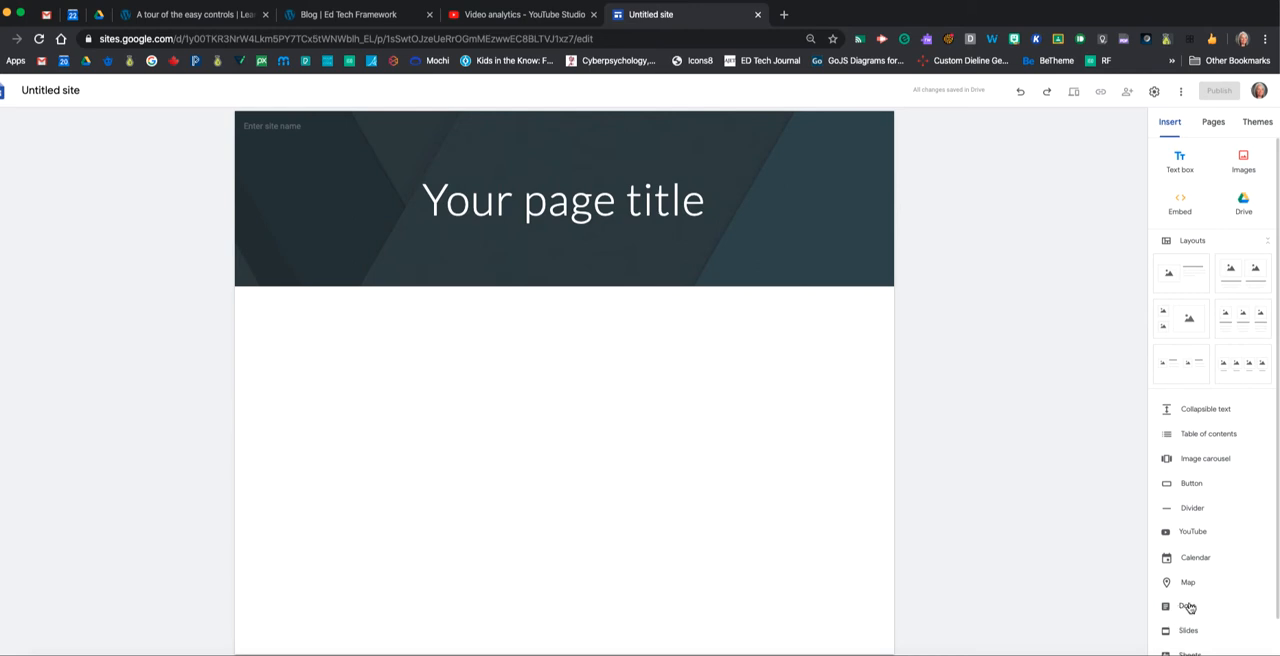
Look through the elements available for insertion and the site's list of pages.
scroll(1185, 608, "down", 2)
scroll(1187, 608, "down", 1)
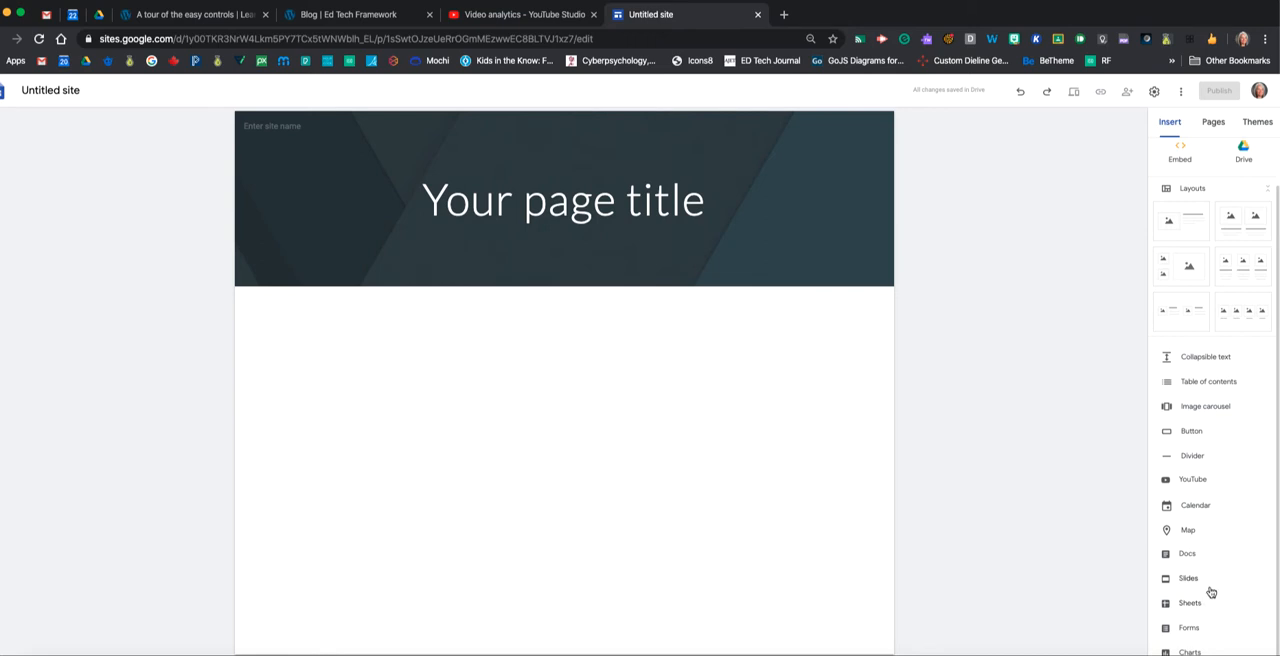
scroll(1193, 527, "up", 2)
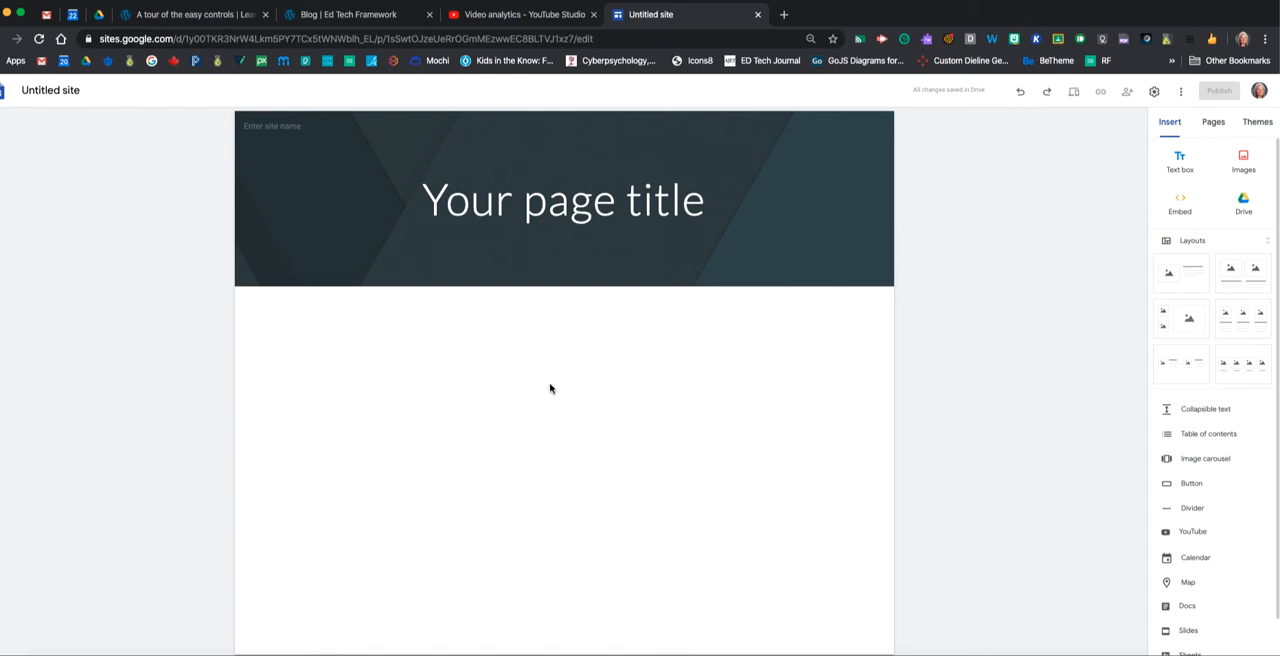
left_click(1216, 126)
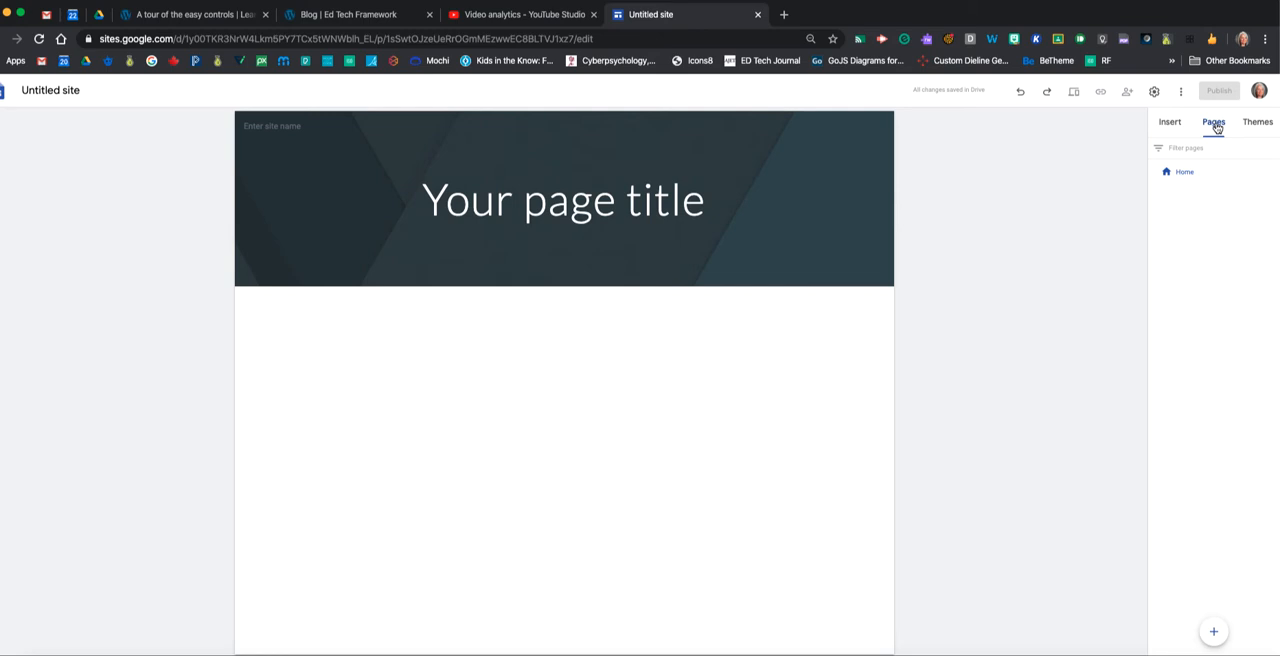
mouse_move(1212, 630)
Try the Aristotle theme on the site, followed by the Diplomat theme.
left_click(1257, 124)
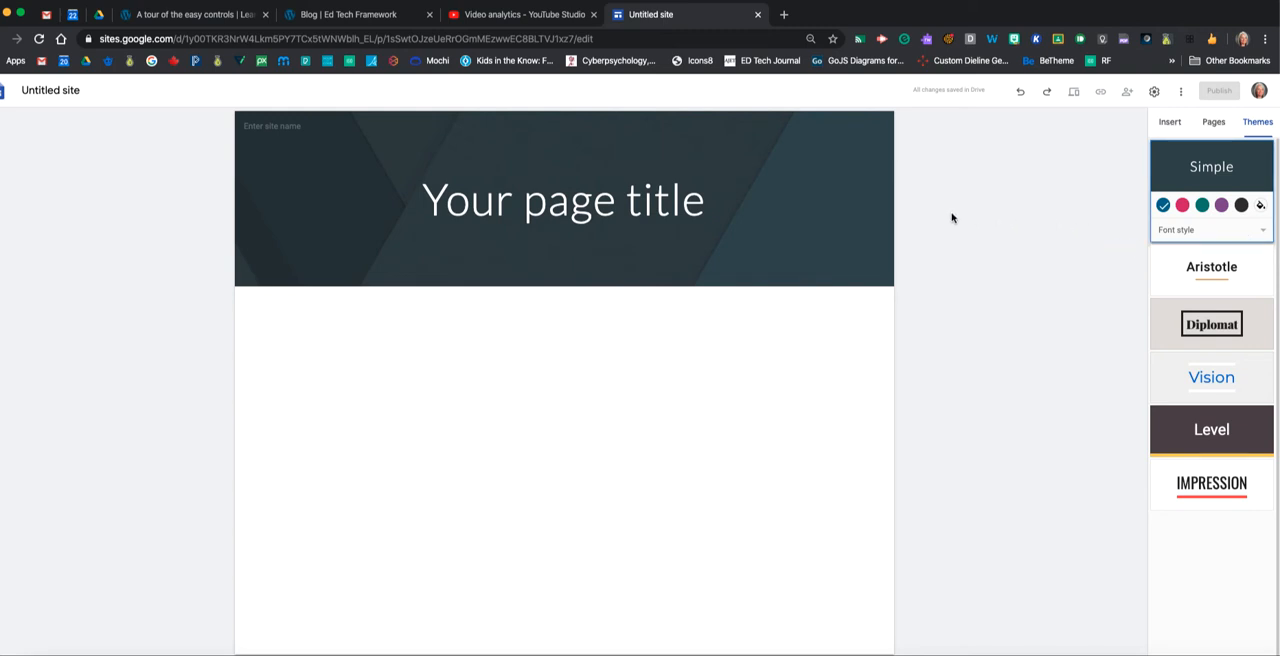
mouse_move(795, 228)
left_click(1213, 272)
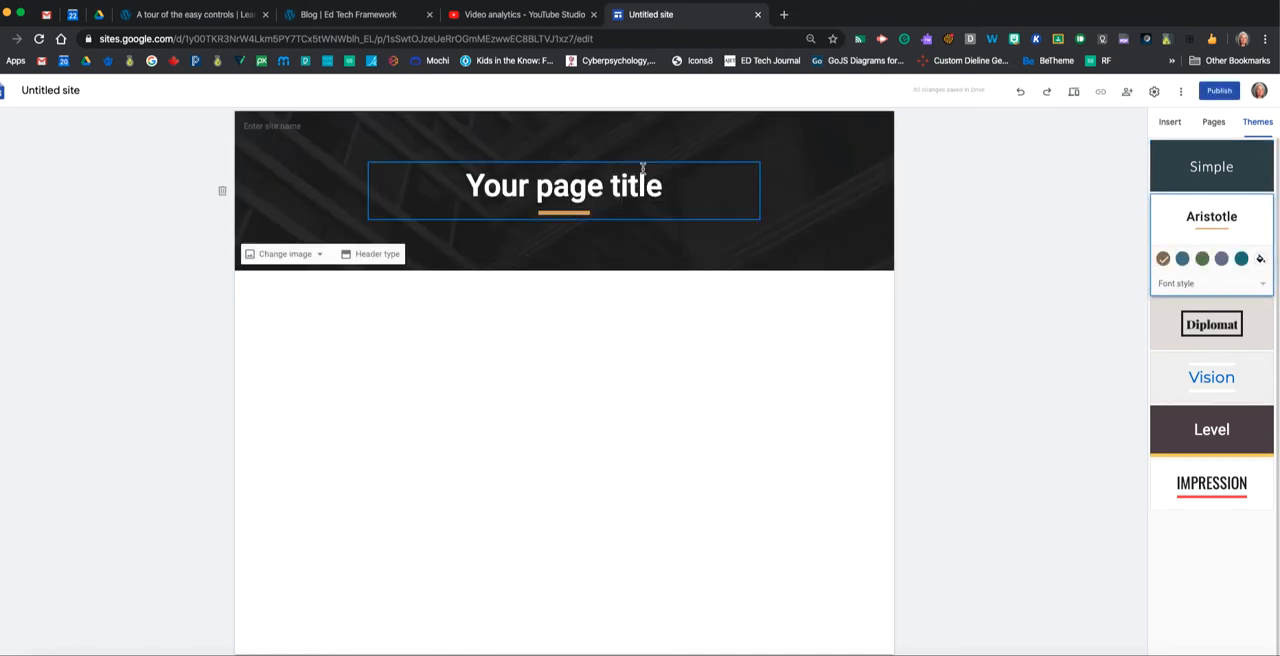
left_click(1206, 325)
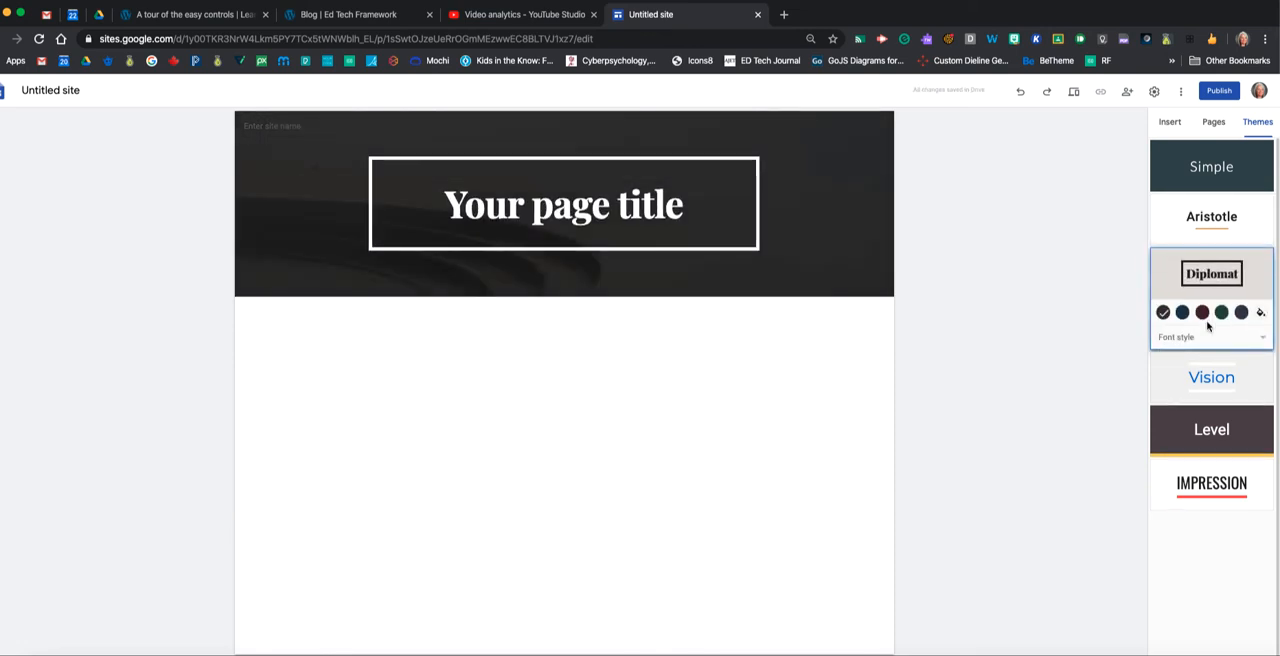
Give the Diplomat theme the Light font style and the custom magenta colour #c62cc6.
left_click(1263, 341)
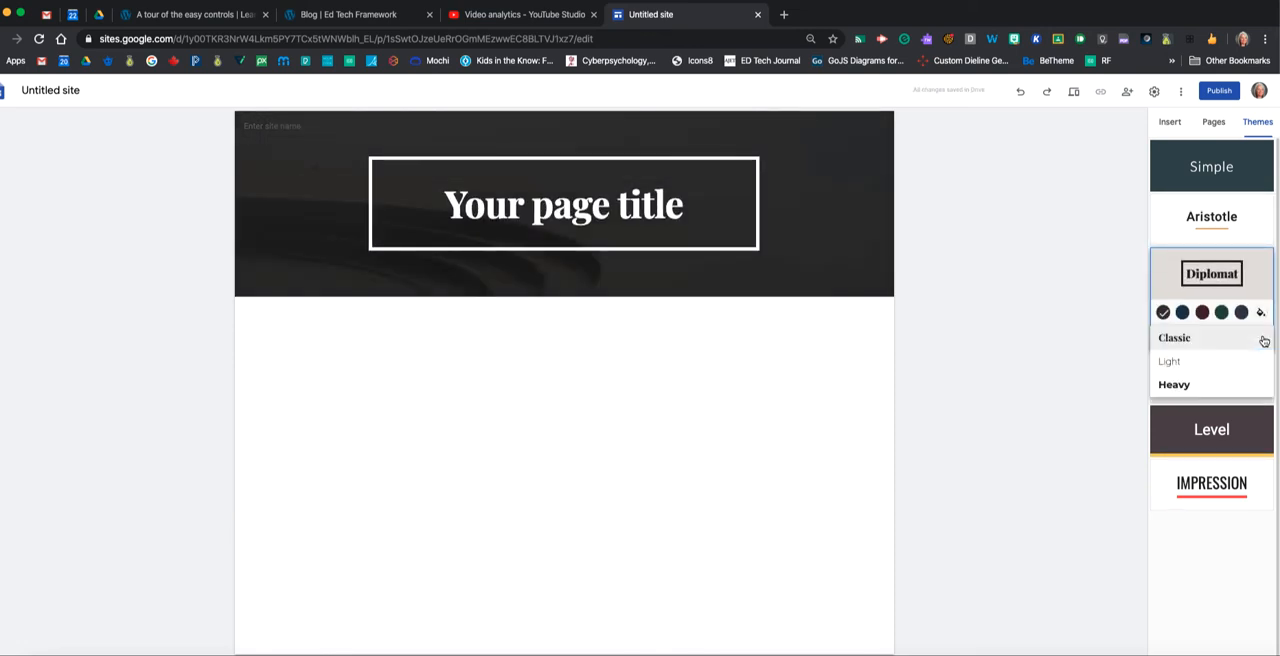
left_click(1179, 366)
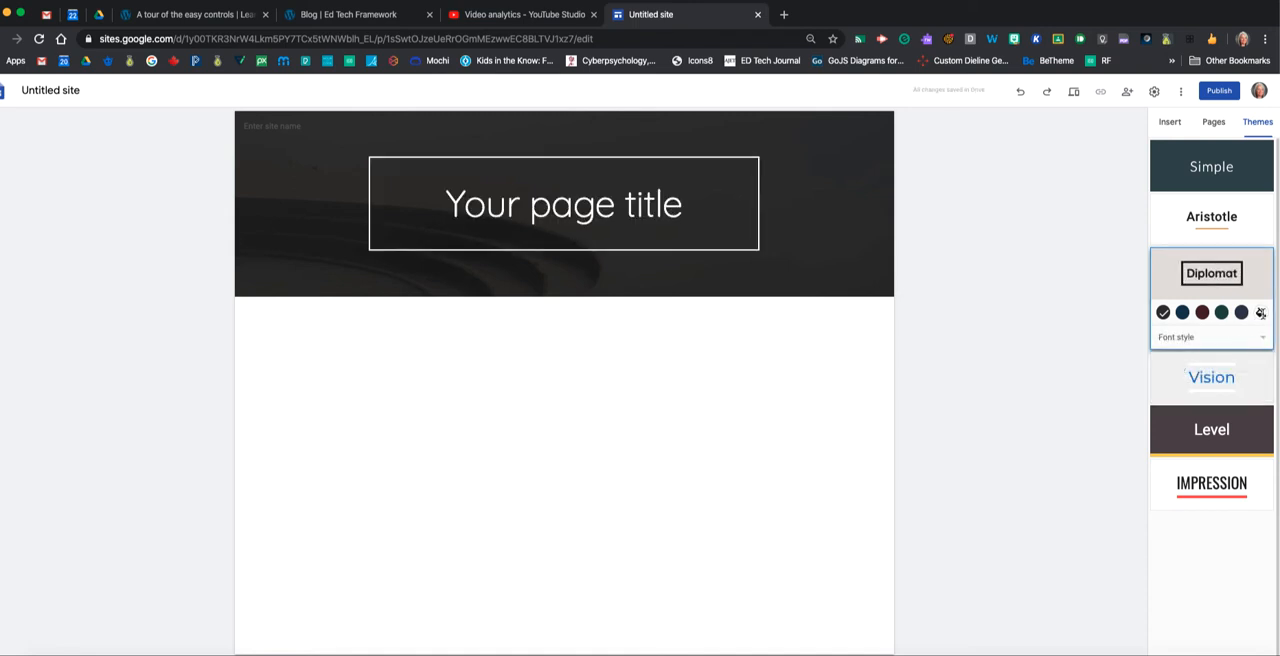
left_click(1261, 313)
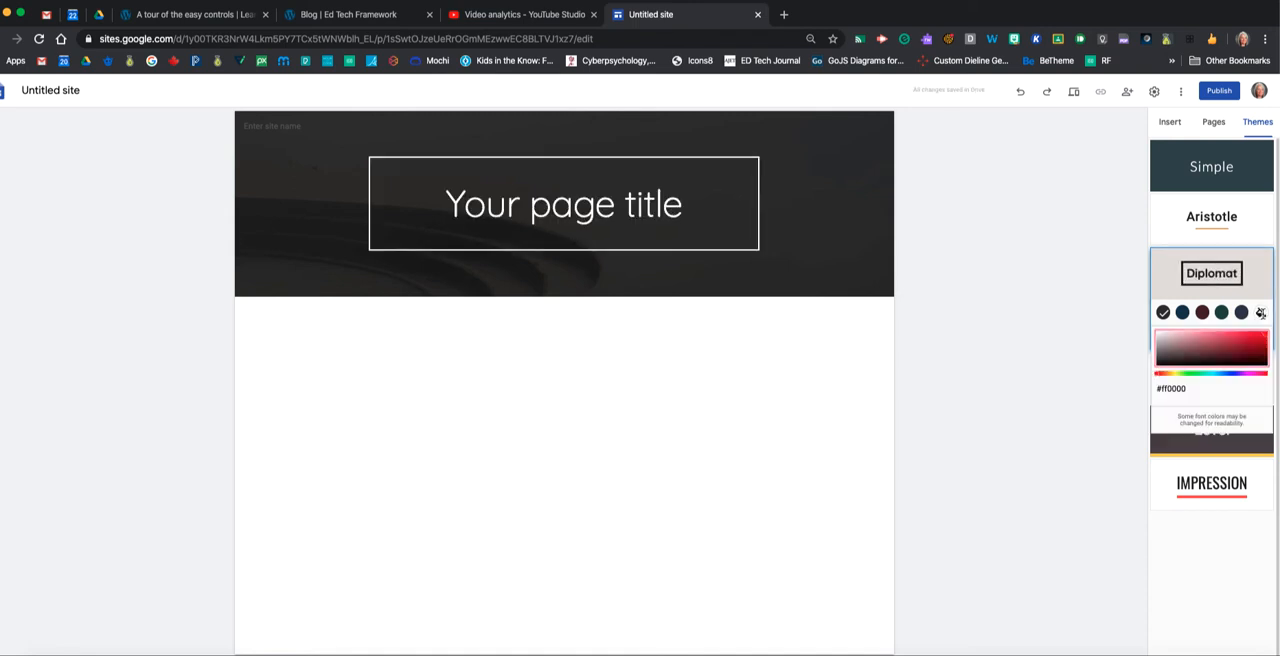
left_click(1249, 374)
left_click(1245, 345)
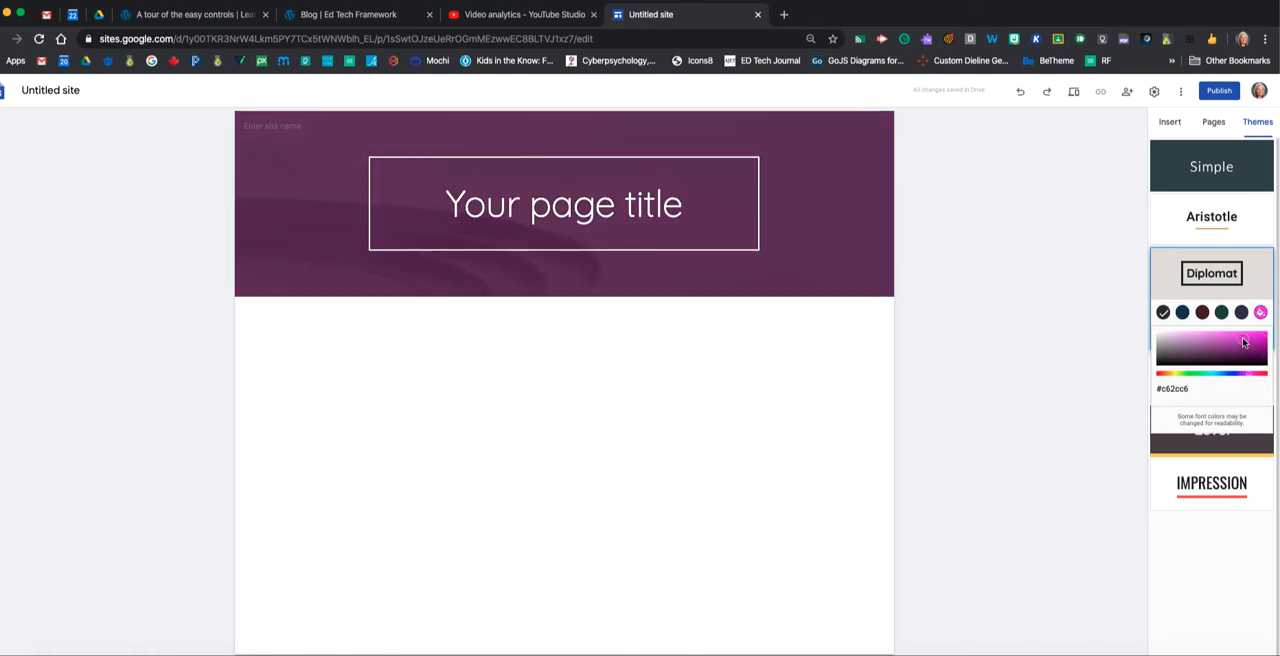
left_click(1069, 284)
Try the Vision theme with its purple, green and pink-red colour options.
left_click(1215, 381)
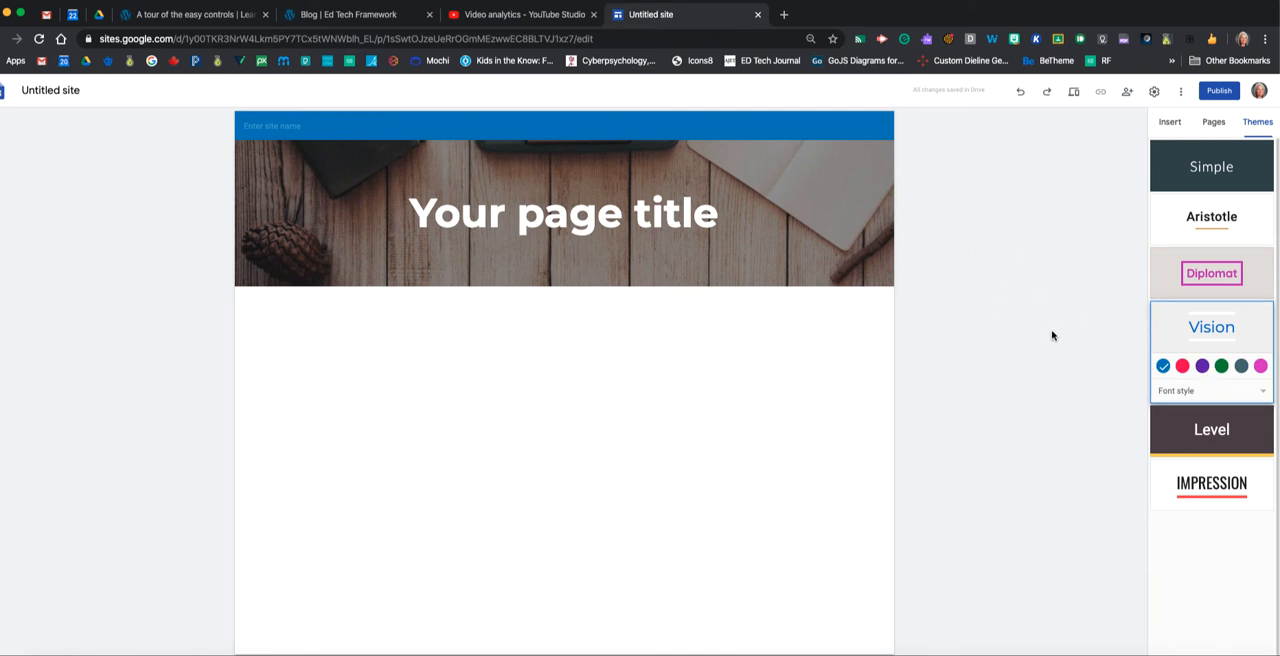
left_click(1202, 366)
left_click(1221, 366)
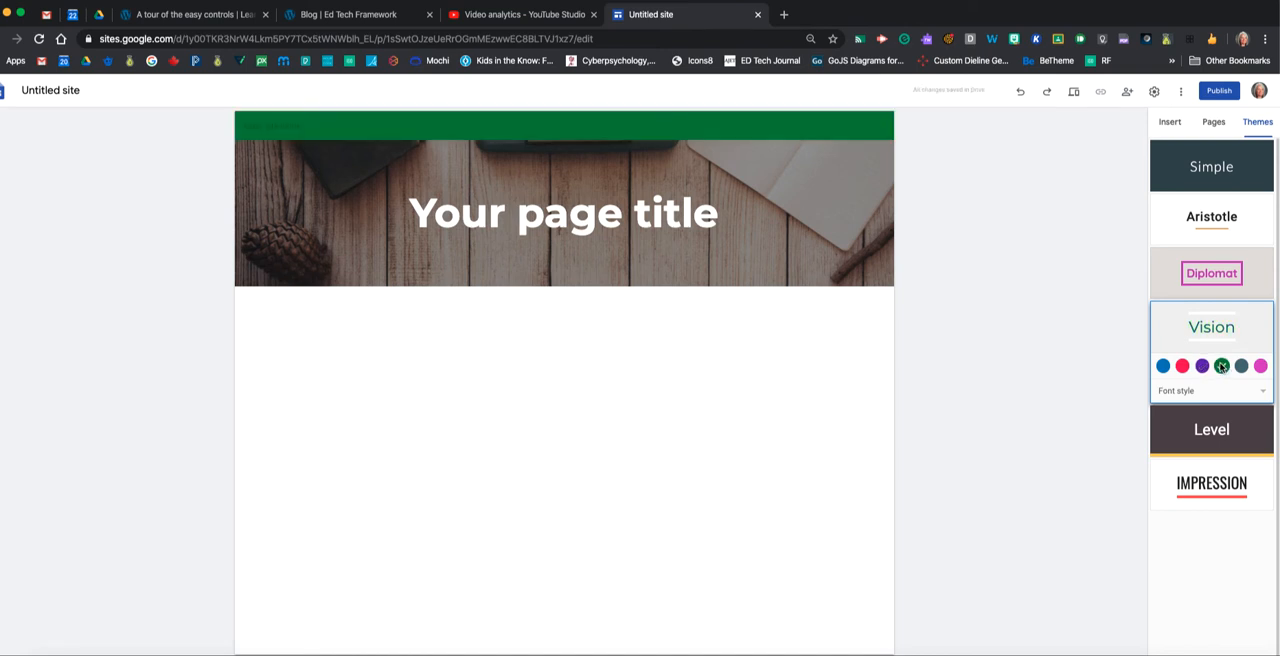
left_click(1182, 366)
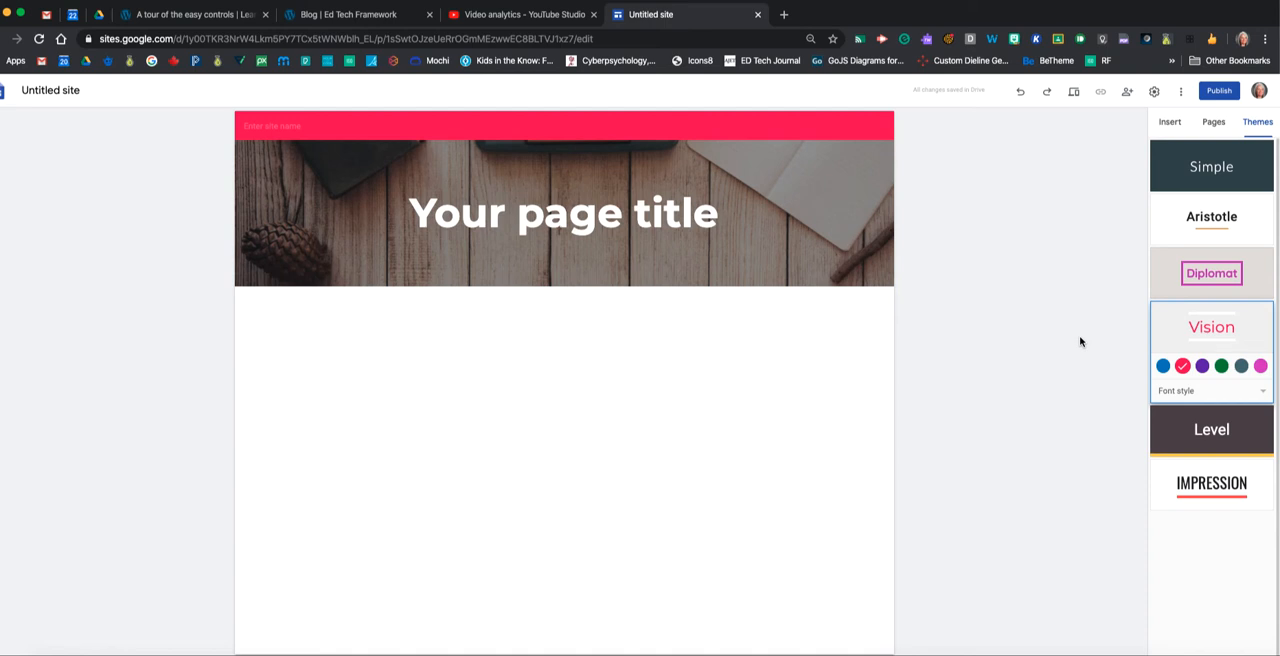
Apply the Level theme to the site with the Narrow font style and the green colour.
left_click(1238, 440)
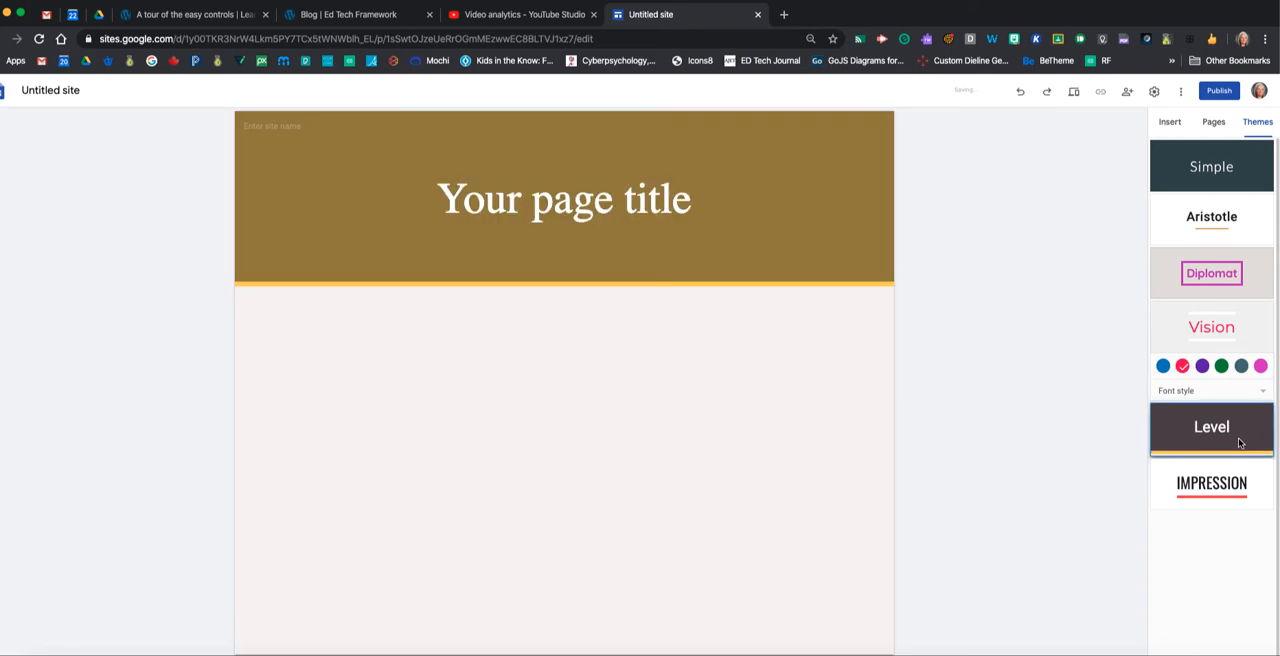
left_click(1262, 446)
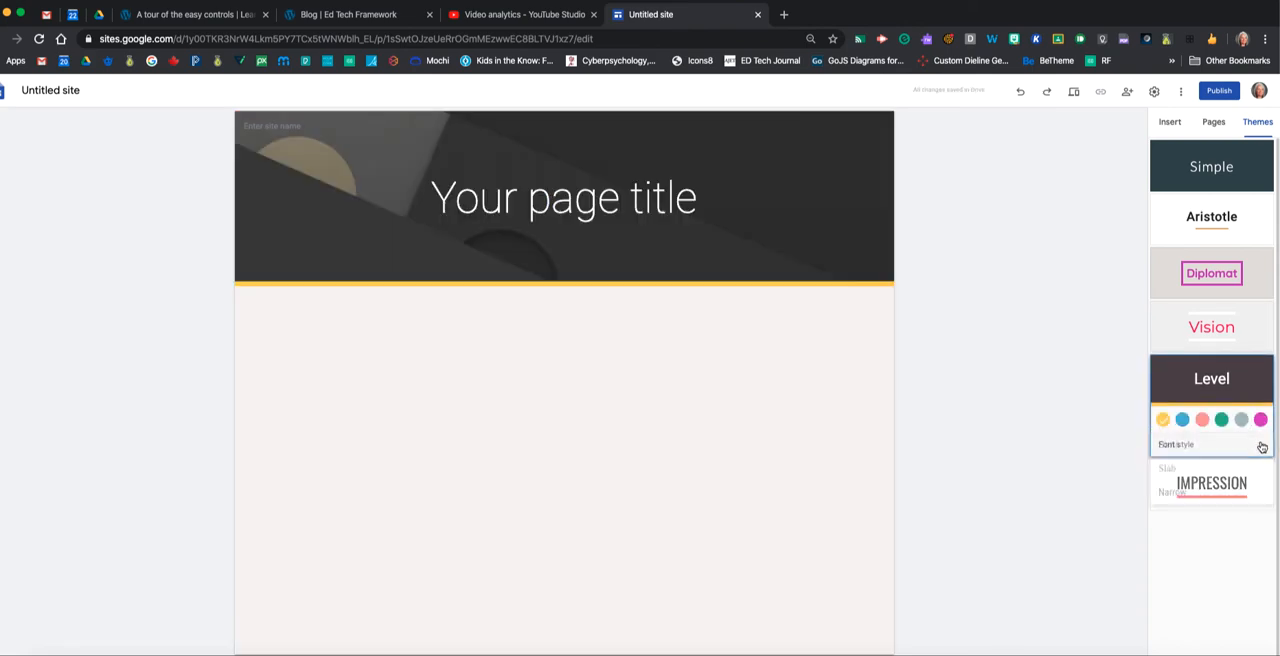
left_click(1170, 492)
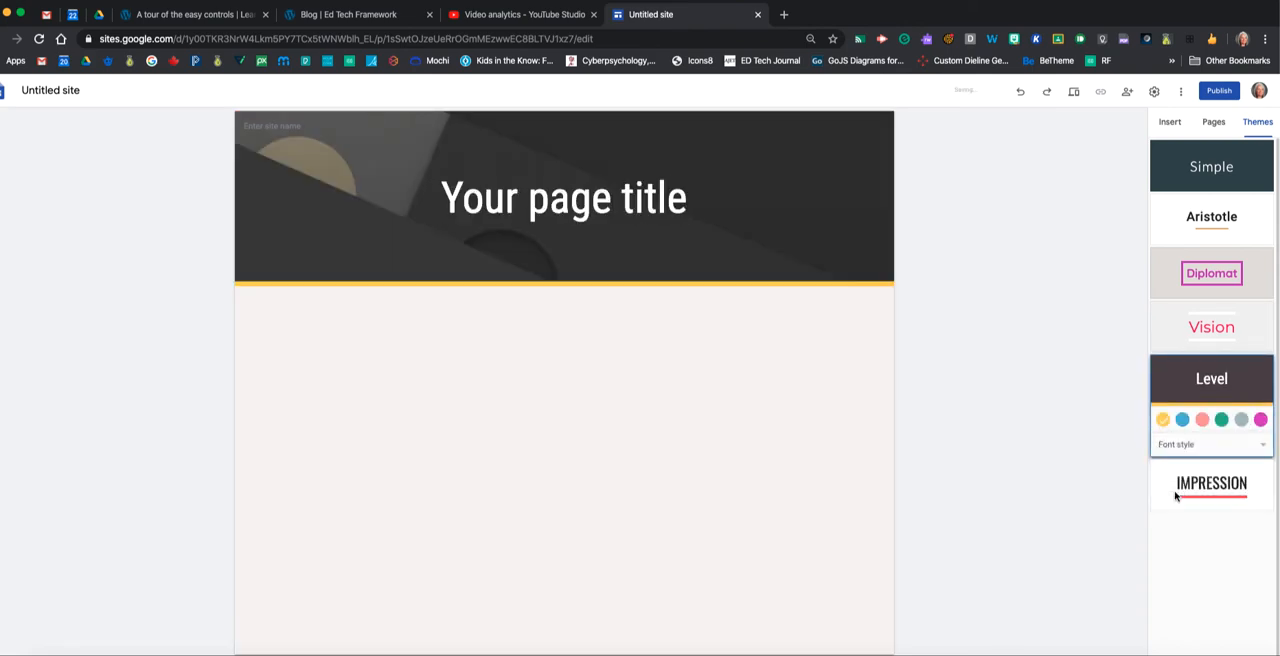
left_click(1221, 420)
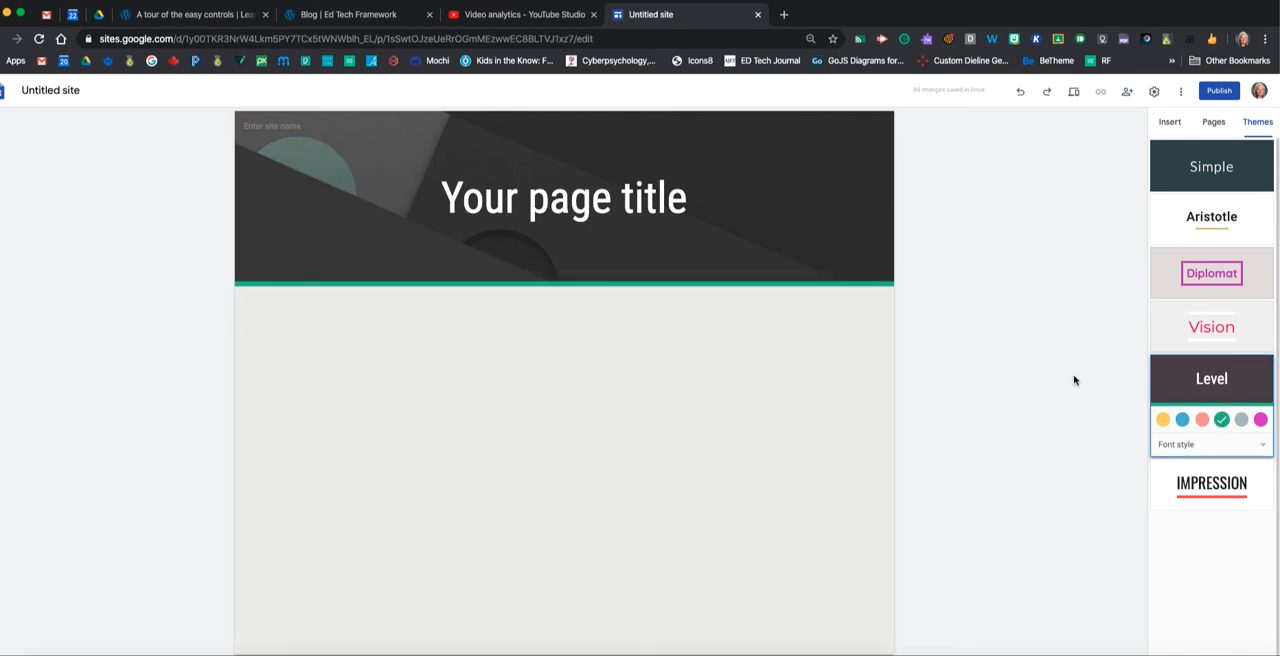
Replace the page title text with "How To Build a Class Website in Google Sites".
left_click(600, 195)
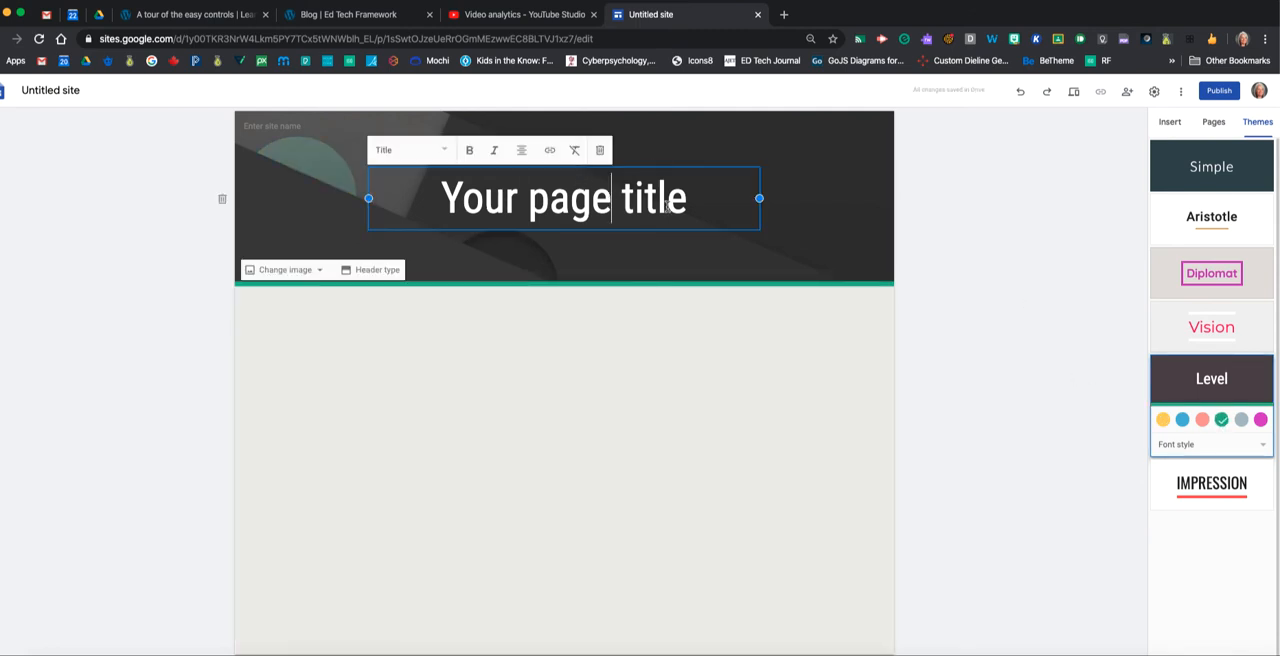
left_click_drag(688, 205, 446, 203)
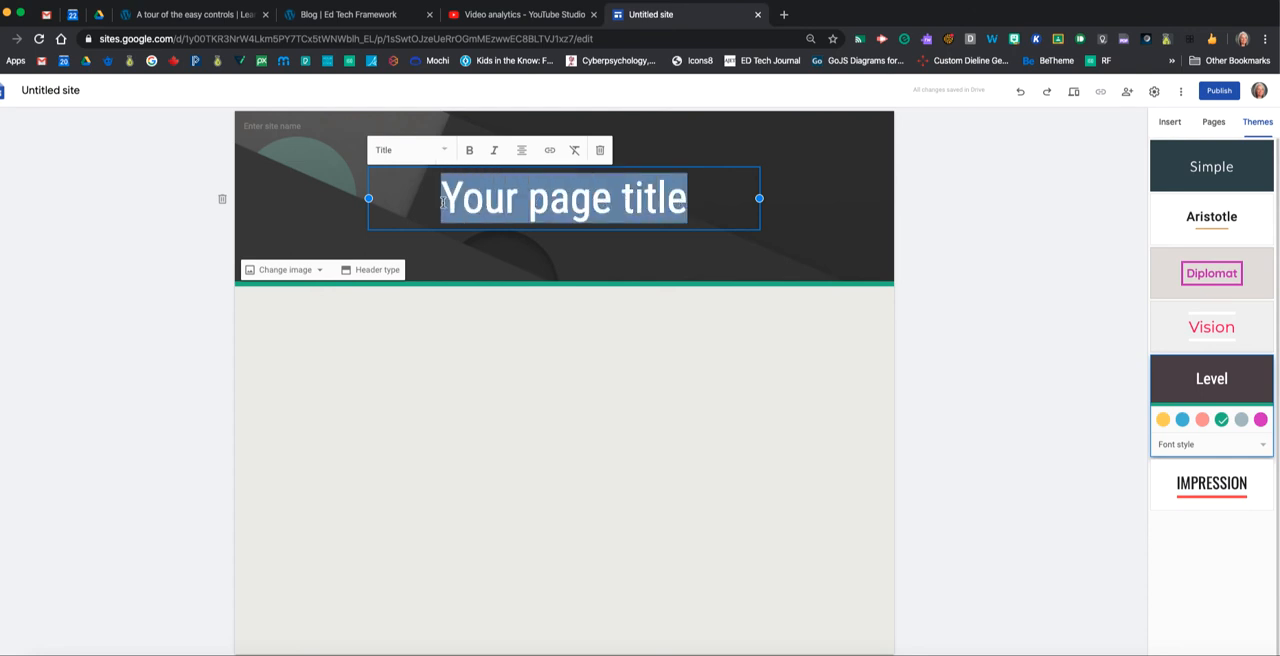
type("How To Bu")
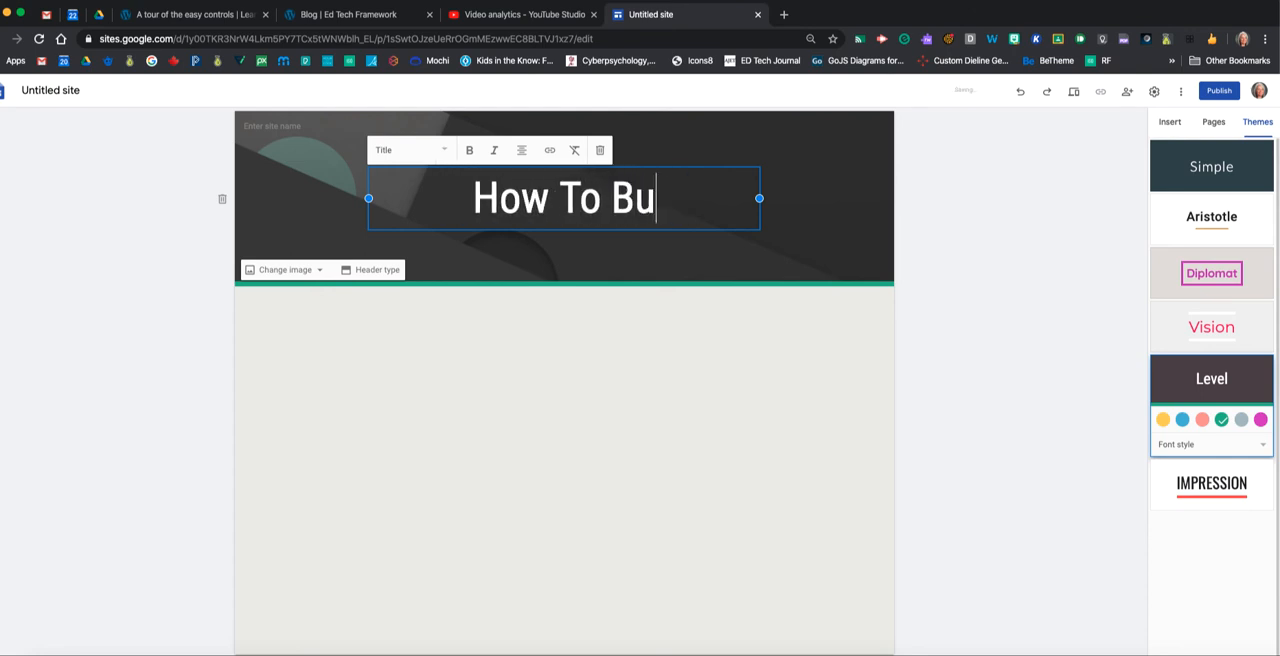
type("ild a Class W")
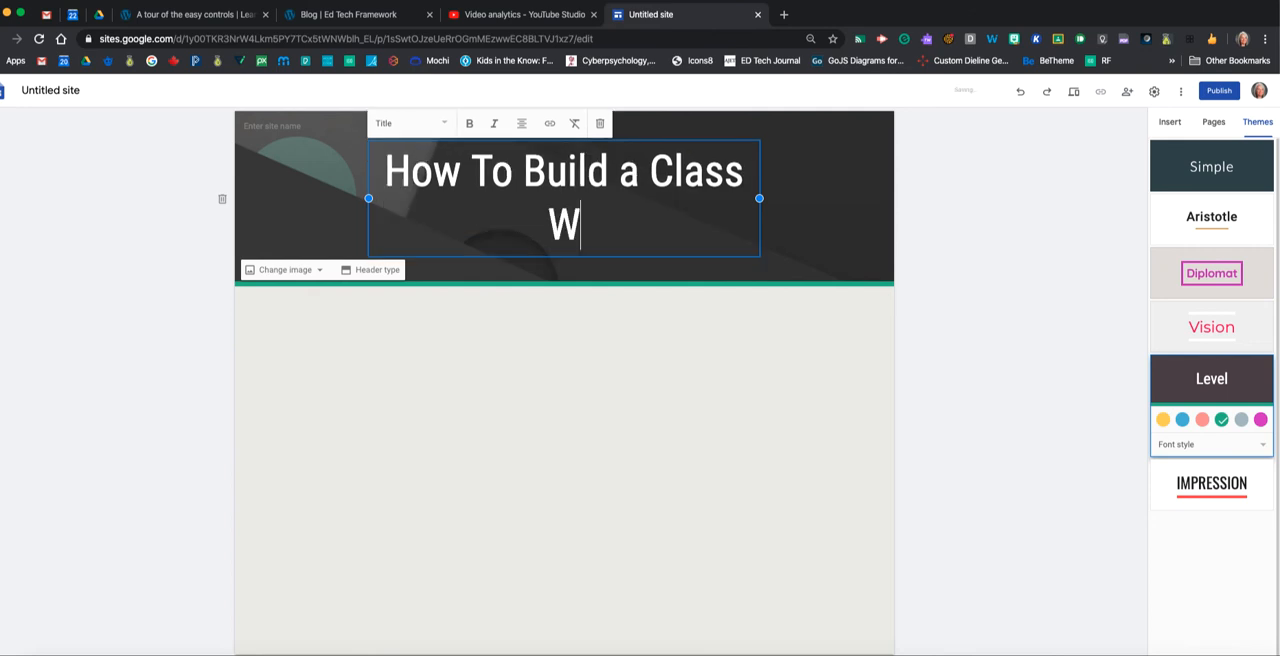
type("ebsite in G")
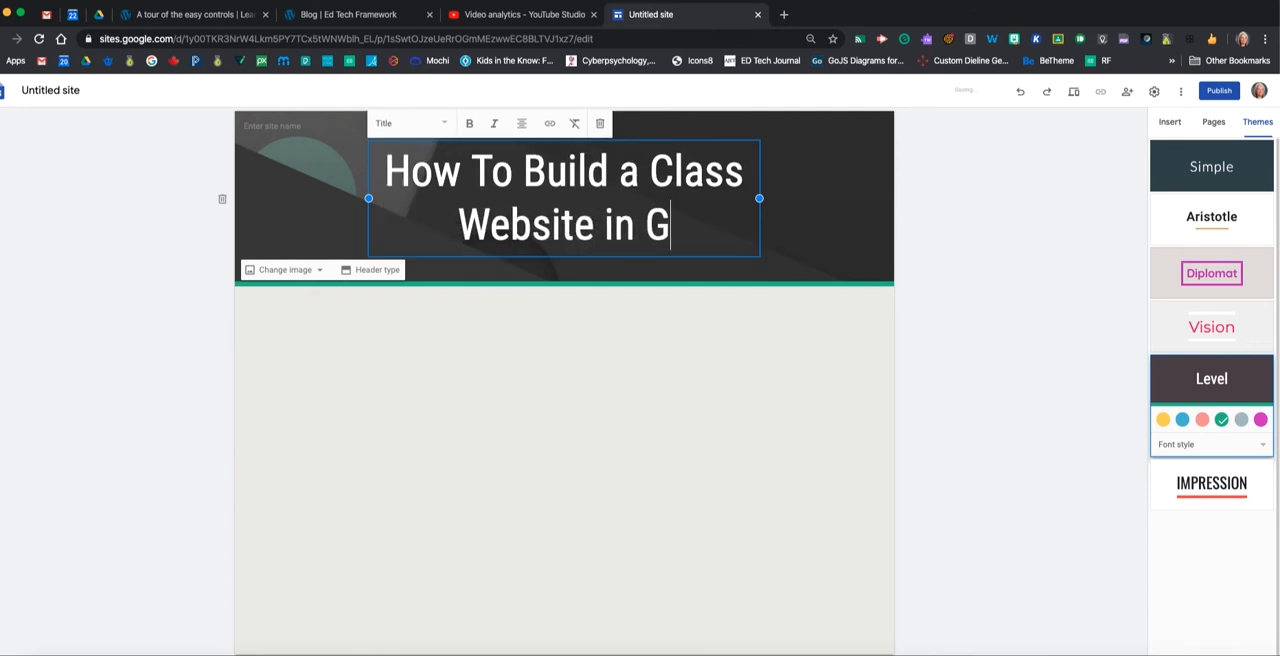
type("oogle Sites")
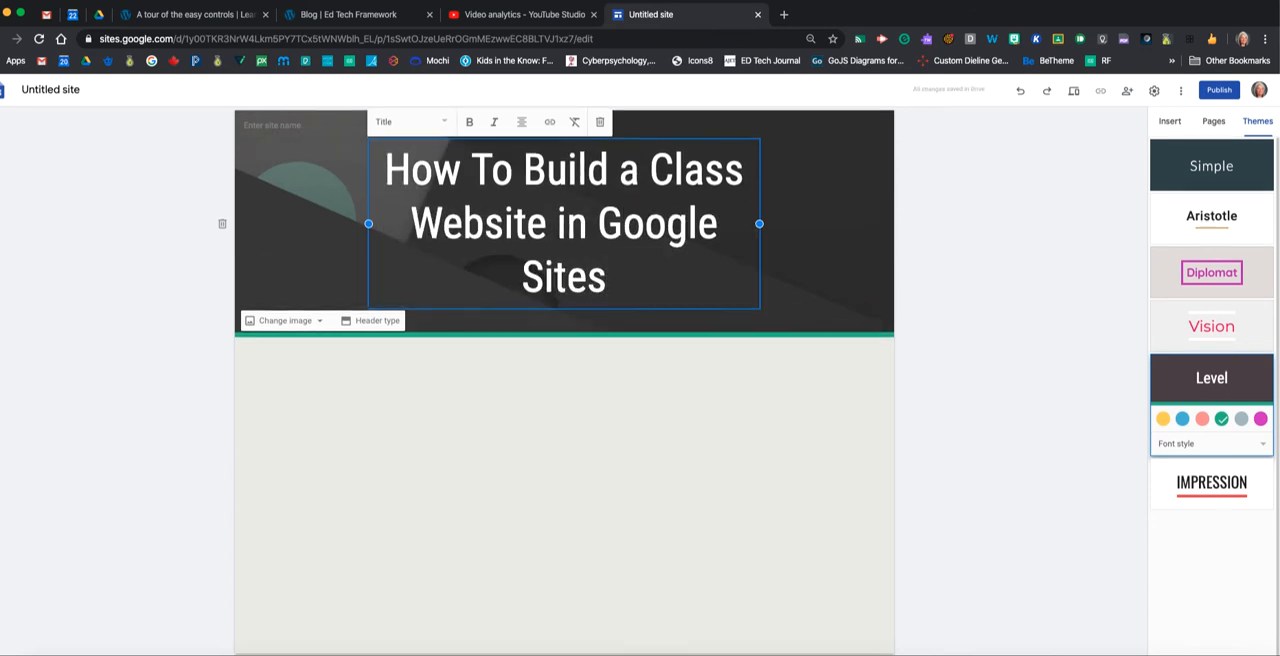
Widen the title box so the title fits on two lines, and centre the box in the header.
left_click_drag(760, 223, 851, 223)
left_click(866, 222)
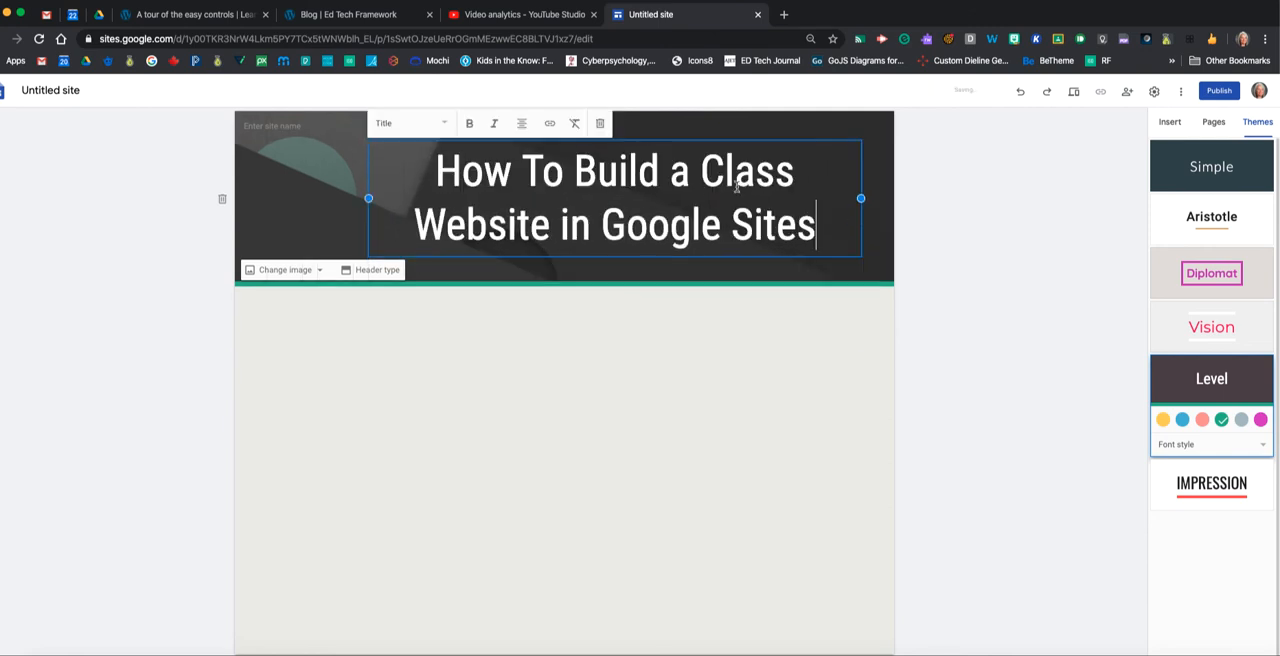
mouse_move(572, 141)
left_mouse_down()
mouse_move(551, 143)
mouse_move(566, 140)
left_mouse_up()
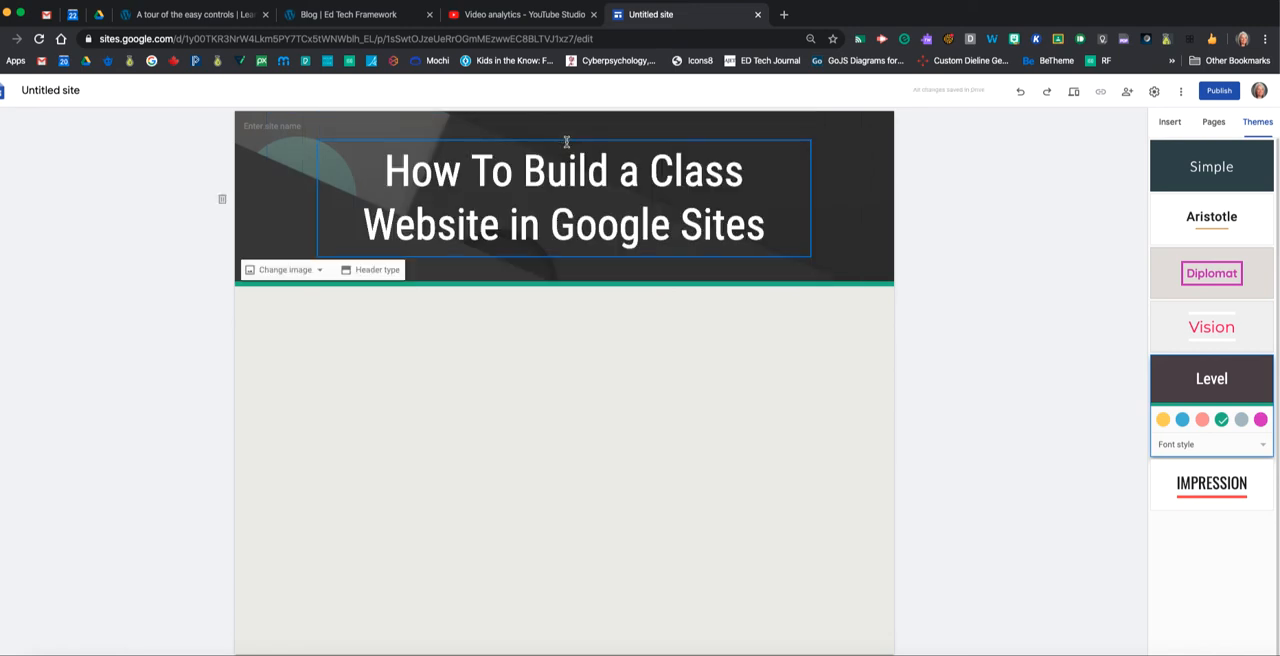
left_click(981, 198)
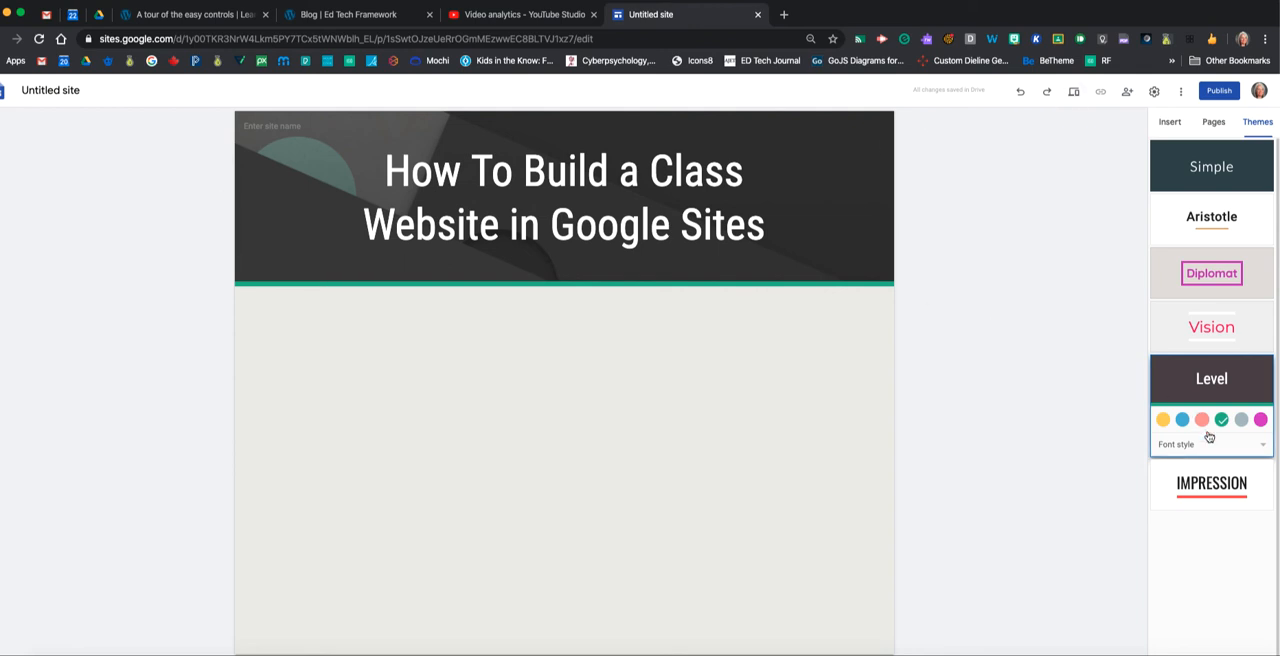
Try the Impression theme with the custom magenta colour and the Vision theme, and return to the Level theme.
left_click(1226, 484)
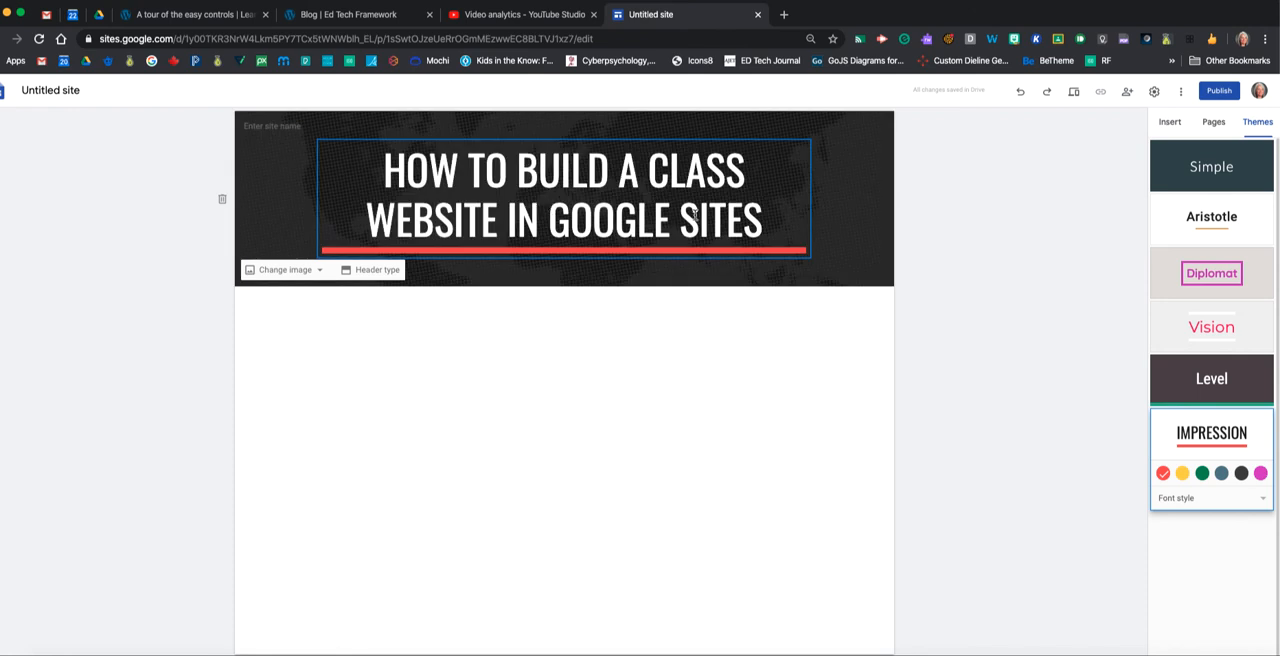
left_click(1261, 473)
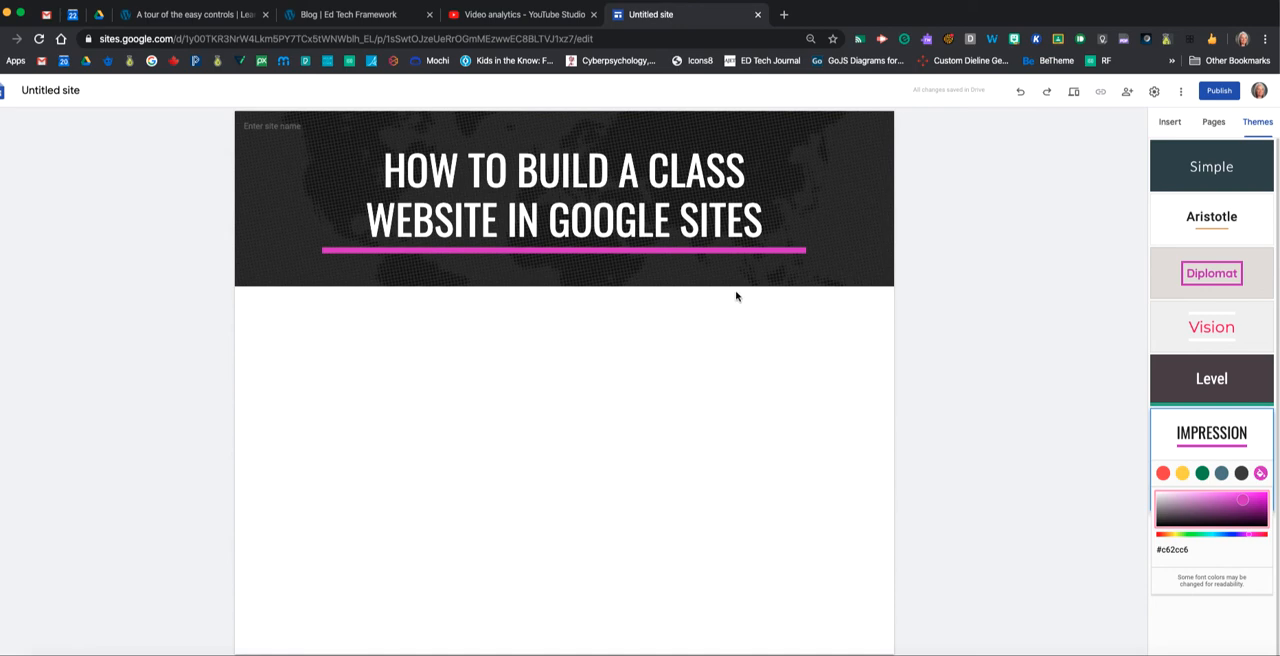
left_click(1226, 331)
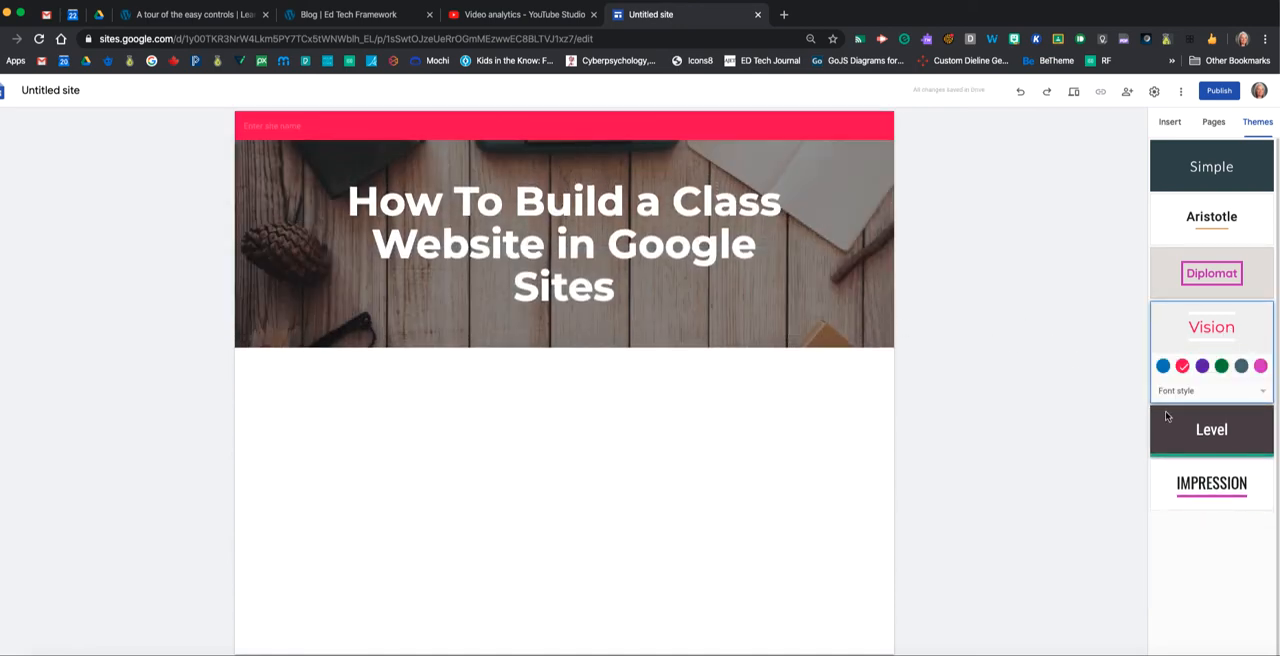
left_click(1219, 431)
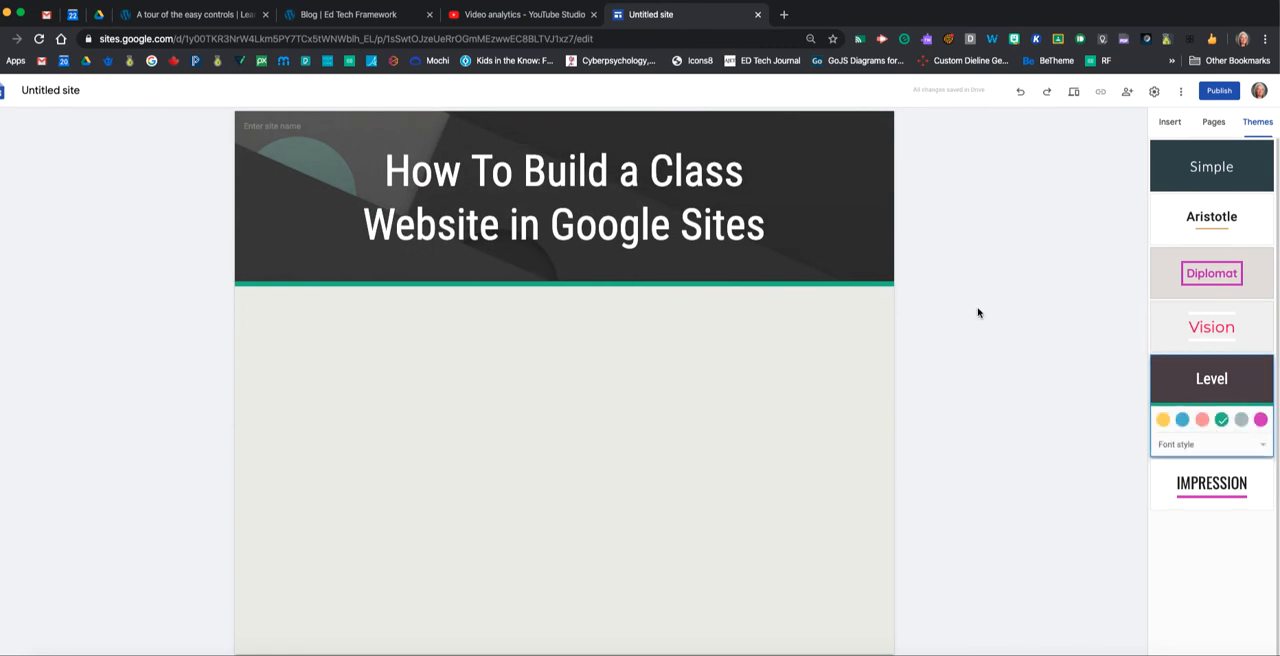
left_click(1260, 446)
left_click(983, 391)
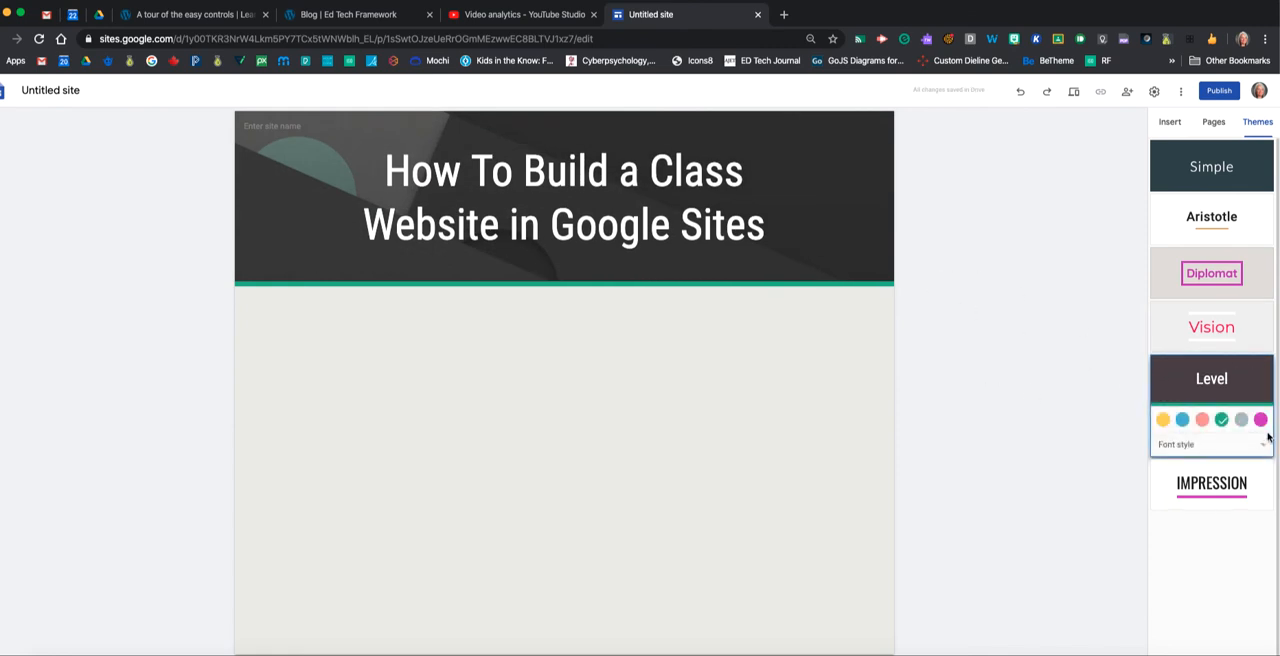
Set the Level theme's custom colour to the blue #347c9f.
left_click(1261, 419)
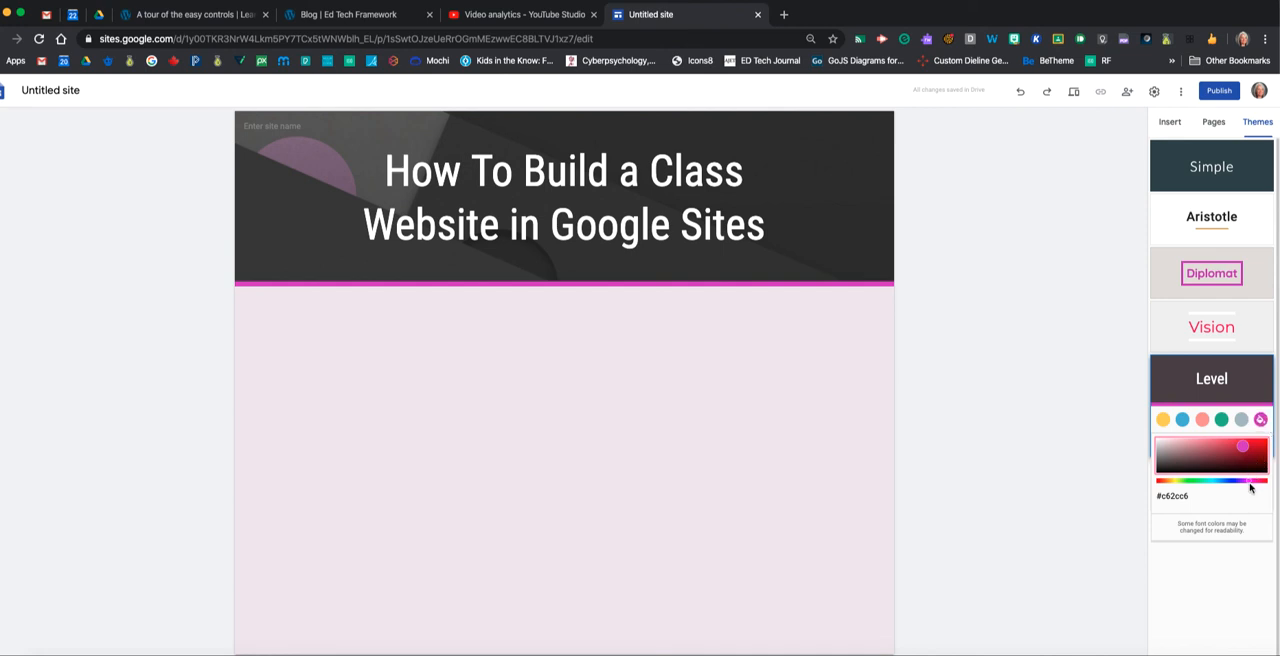
mouse_move(1249, 482)
left_mouse_down()
mouse_move(1233, 483)
mouse_move(1232, 447)
mouse_move(1207, 444)
left_mouse_up()
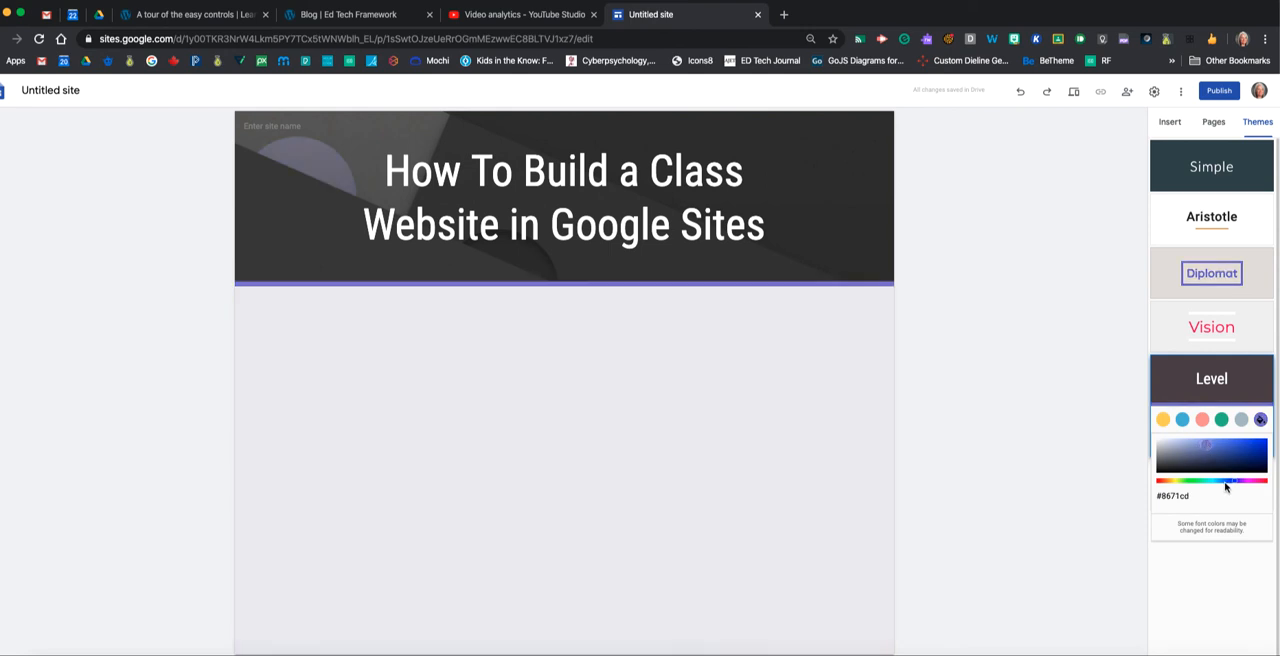
left_click(1191, 497)
left_click_drag(1199, 495, 1163, 496)
left_click(1231, 451)
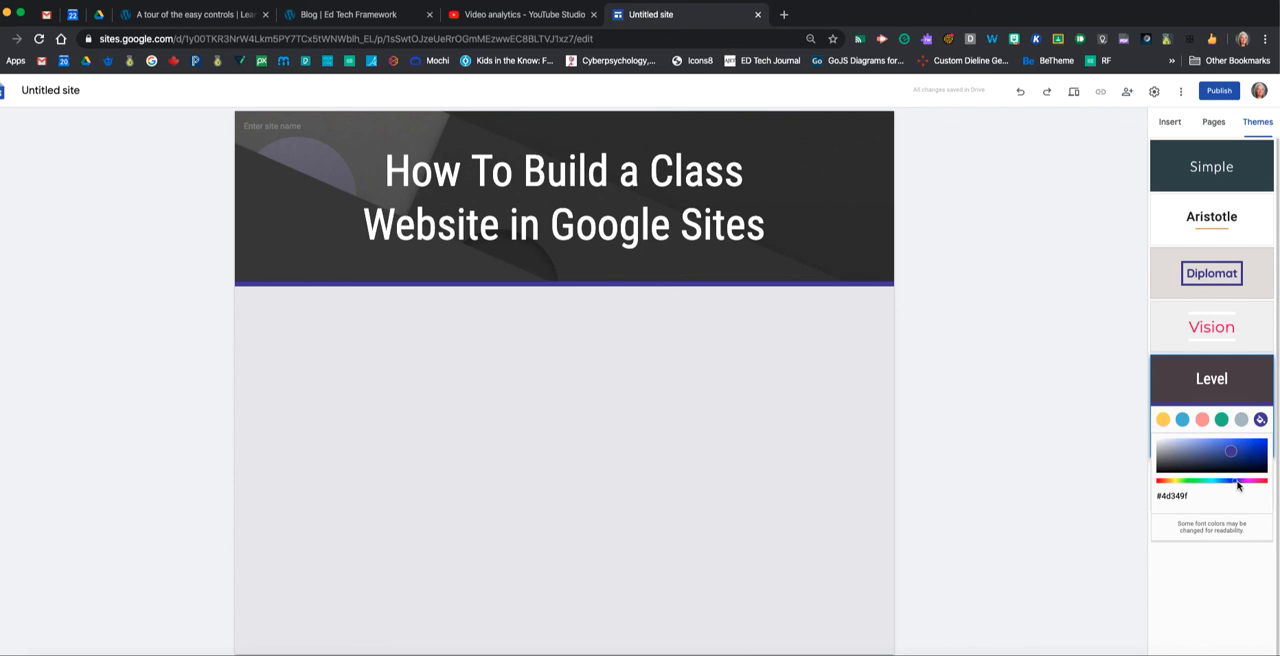
left_click_drag(1231, 484, 1217, 484)
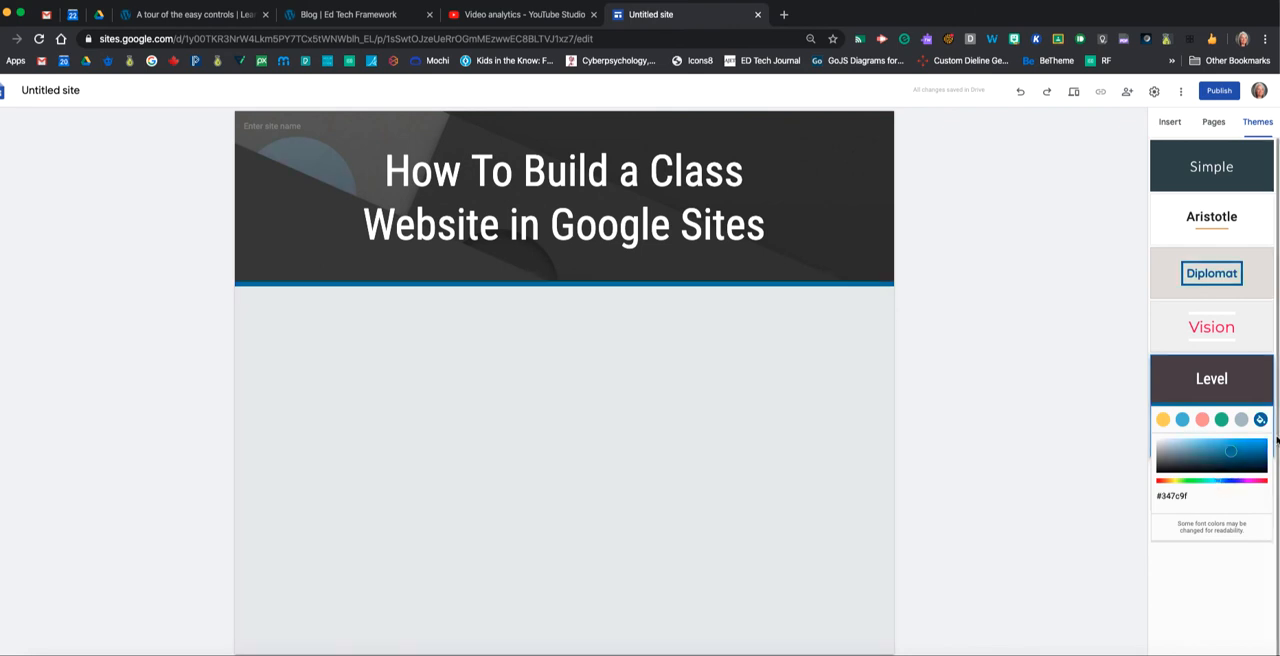
left_click(1258, 425)
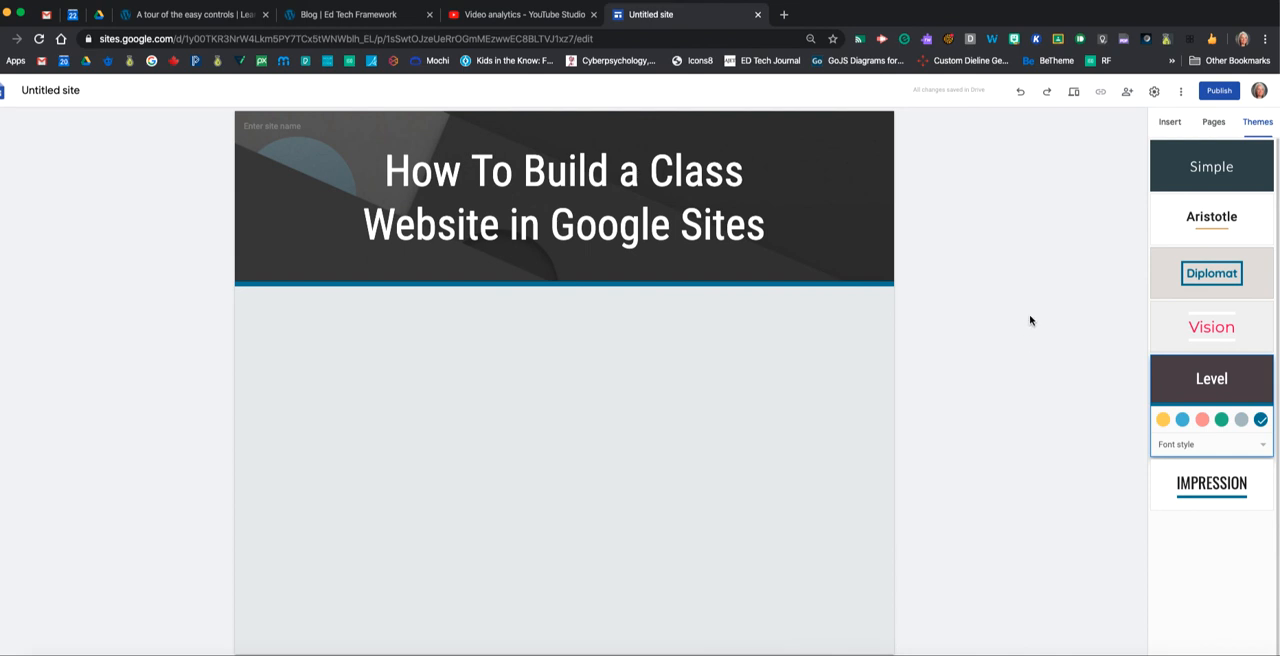
Insert the layout with two side-by-side images and text beneath each one below the header.
left_click(1169, 122)
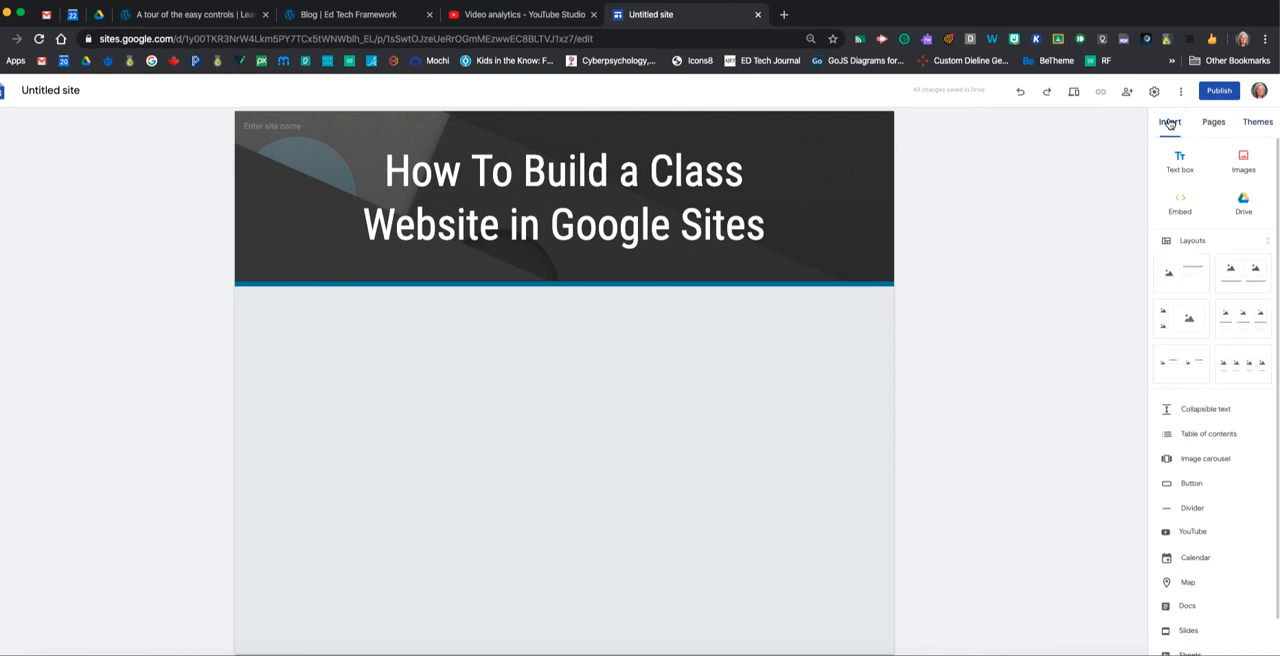
left_click(1246, 279)
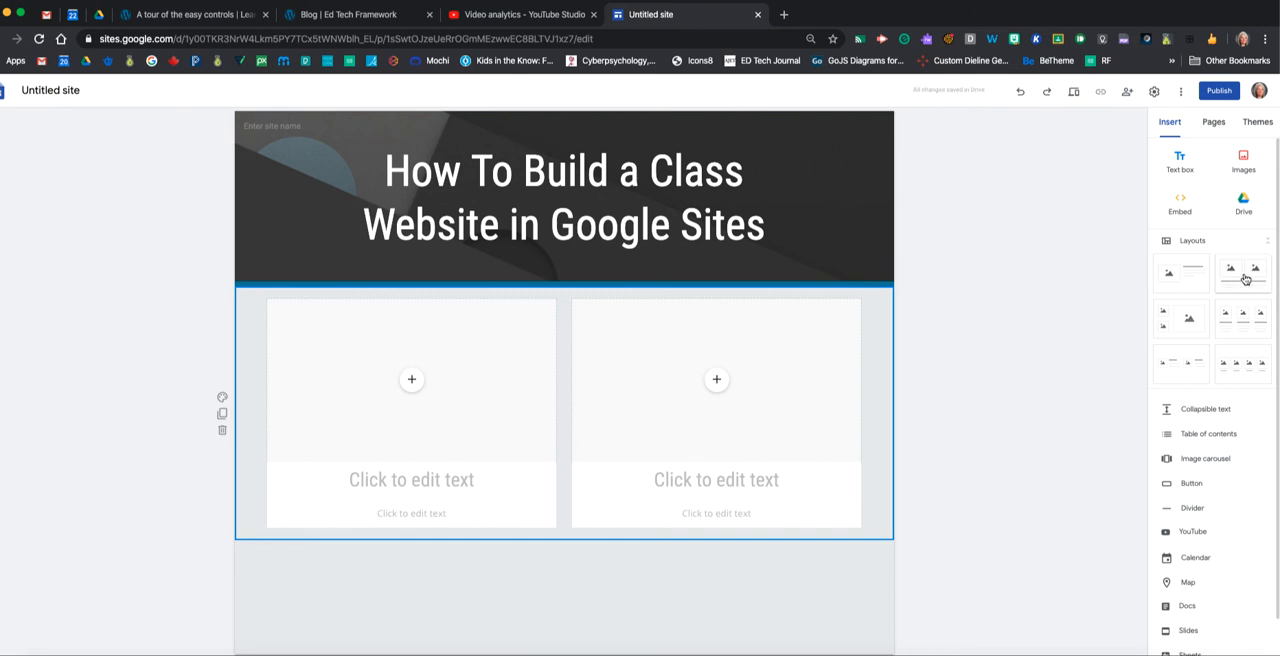